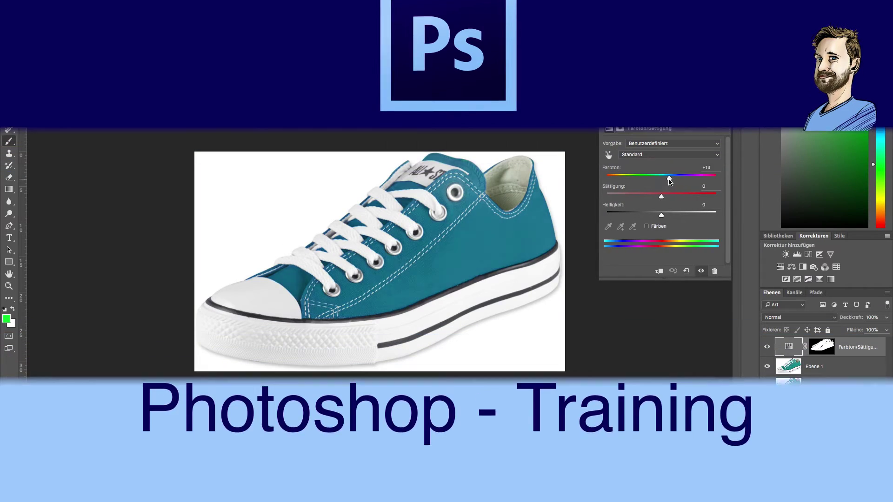
Adjust the Photoshop workspace with Portrait.jpeg open
{"action": "left_click_drag", "start_coordinate": [669, 181], "coordinate": [626, 181]}
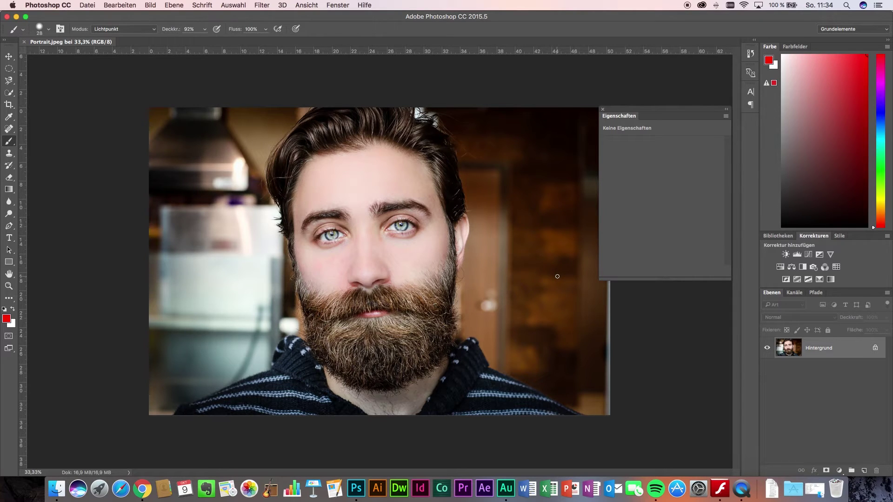
Duplicate the Hintergrund layer as Ebene 1 and zoom in on the eyes
{"action": "key", "text": "super+j"}
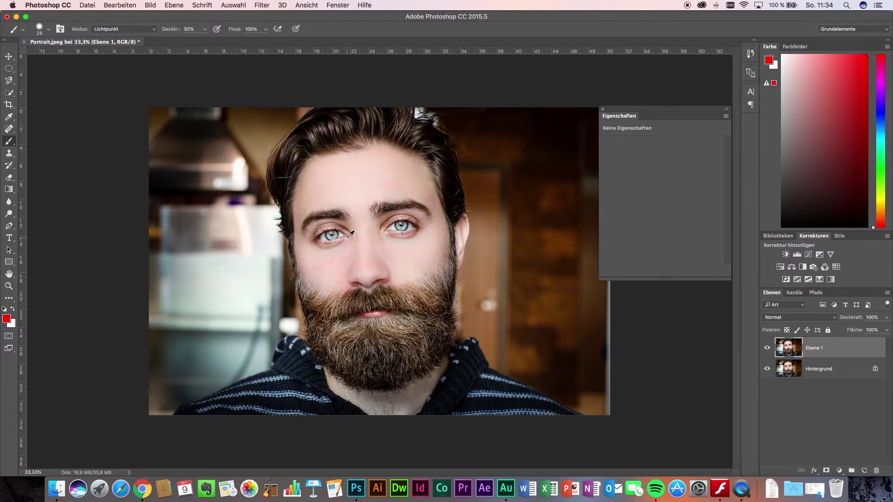
{"action": "scroll", "coordinate": [350, 234], "scroll_direction": "up", "scroll_amount": 2}
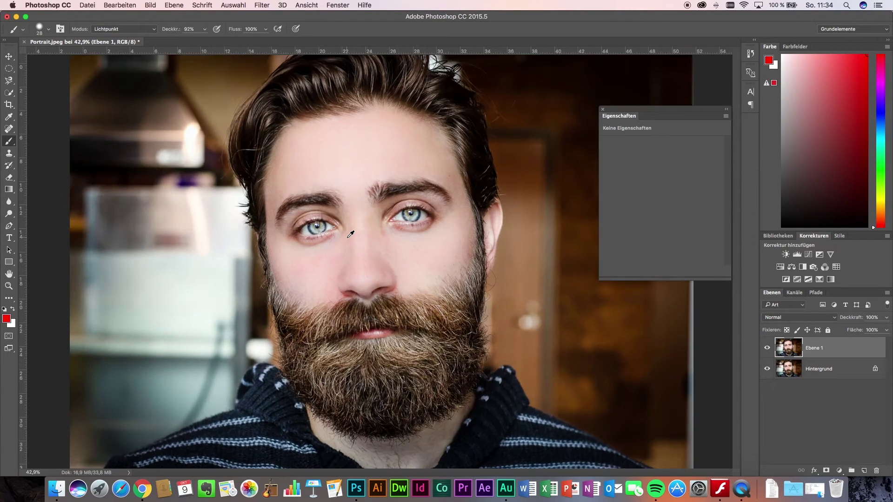
{"action": "scroll", "coordinate": [348, 236], "scroll_direction": "up", "scroll_amount": 2}
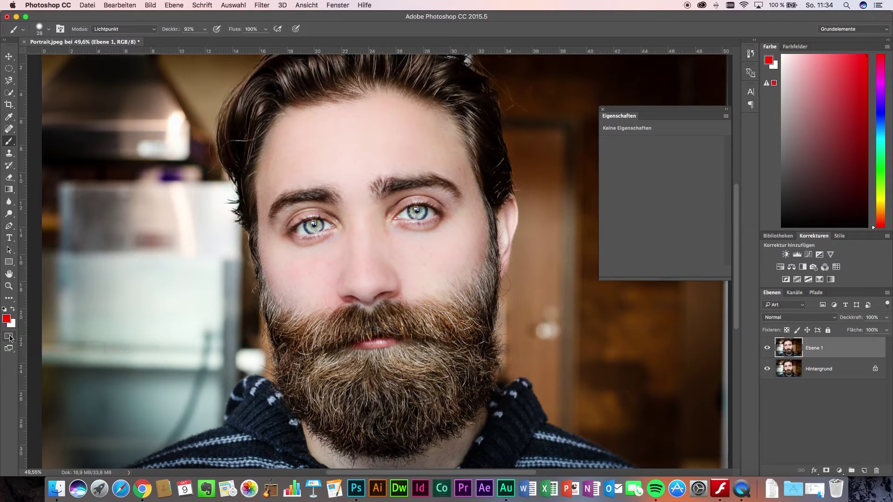
Paint a quick mask over both irises and turn it into a selection
{"action": "left_click", "coordinate": [9, 336]}
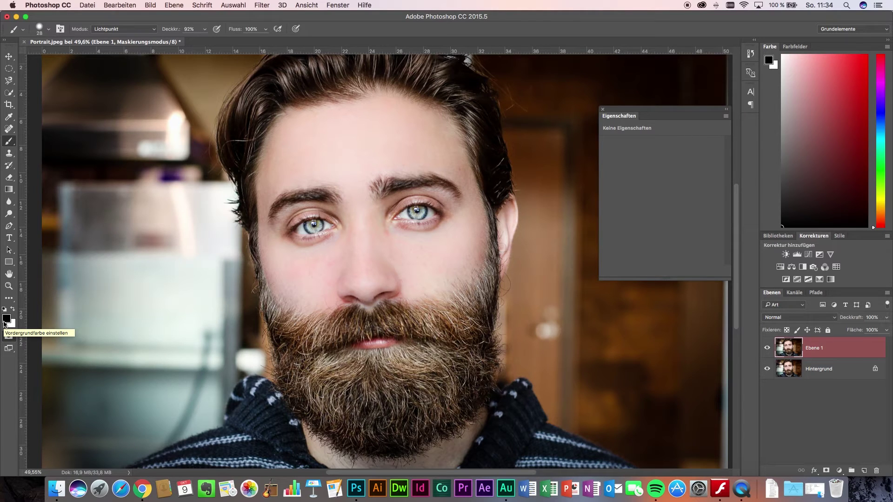
{"action": "mouse_move", "coordinate": [316, 224]}
{"action": "left_mouse_down"}
{"action": "mouse_move", "coordinate": [311, 231]}
{"action": "mouse_move", "coordinate": [321, 224]}
{"action": "left_mouse_up"}
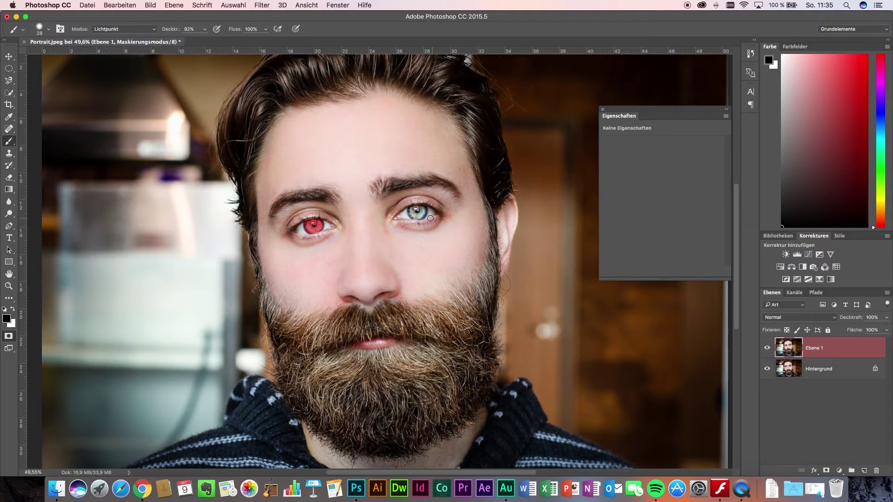
{"action": "mouse_move", "coordinate": [422, 209]}
{"action": "left_mouse_down"}
{"action": "mouse_move", "coordinate": [412, 210]}
{"action": "mouse_move", "coordinate": [423, 210]}
{"action": "left_mouse_up"}
{"action": "left_click", "coordinate": [7, 336]}
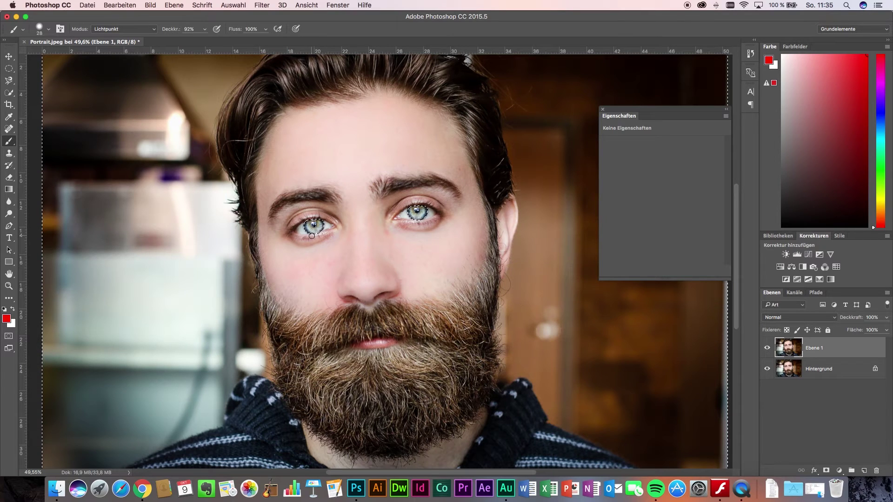
Close the empty Properties panel and invert the selection to just the irises
{"action": "scroll", "coordinate": [312, 235], "scroll_direction": "down", "scroll_amount": 1}
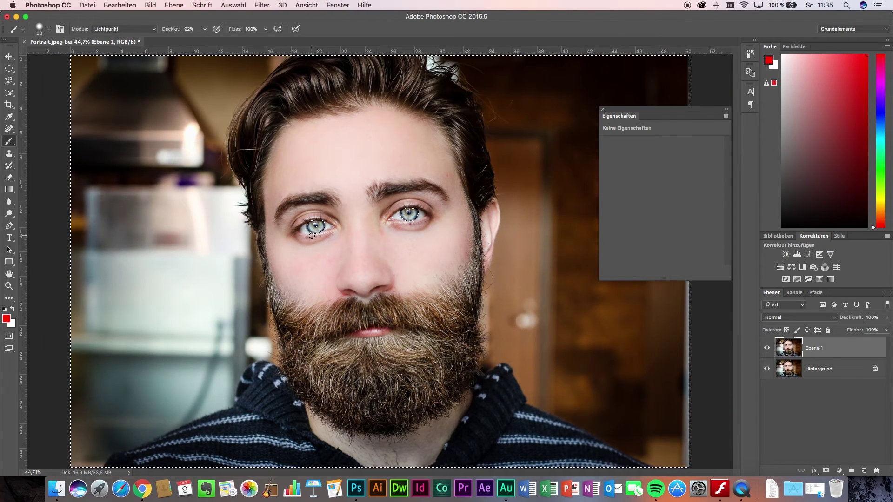
{"action": "left_click", "coordinate": [603, 109]}
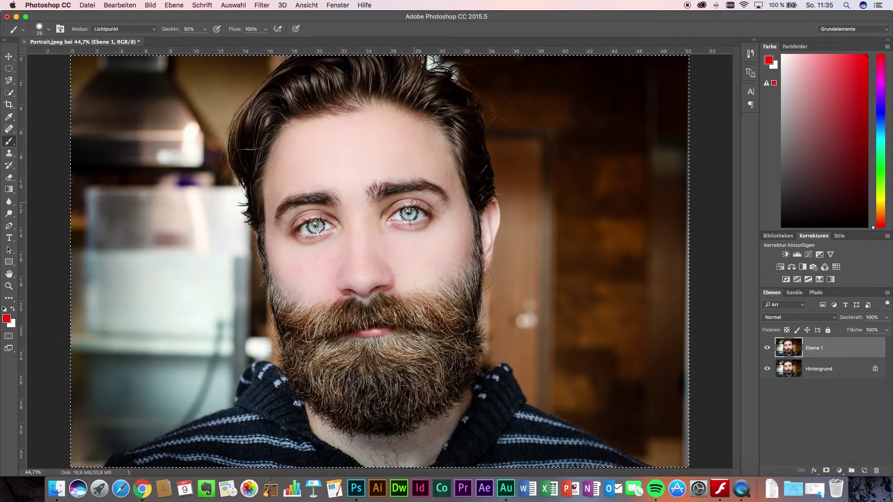
{"action": "key", "text": "ctrl+shift+i"}
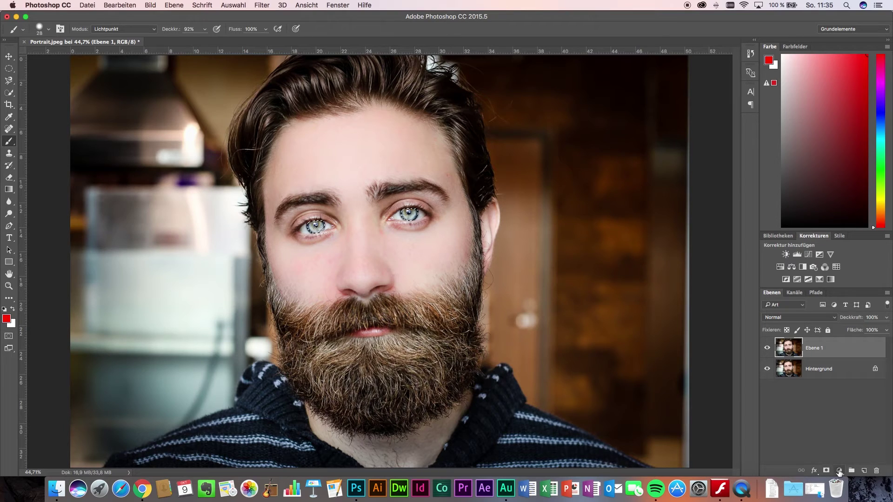
Add a Hue/Saturation layer to the irises: hue -122, saturation +49, lightness -15
{"action": "left_click", "coordinate": [839, 471]}
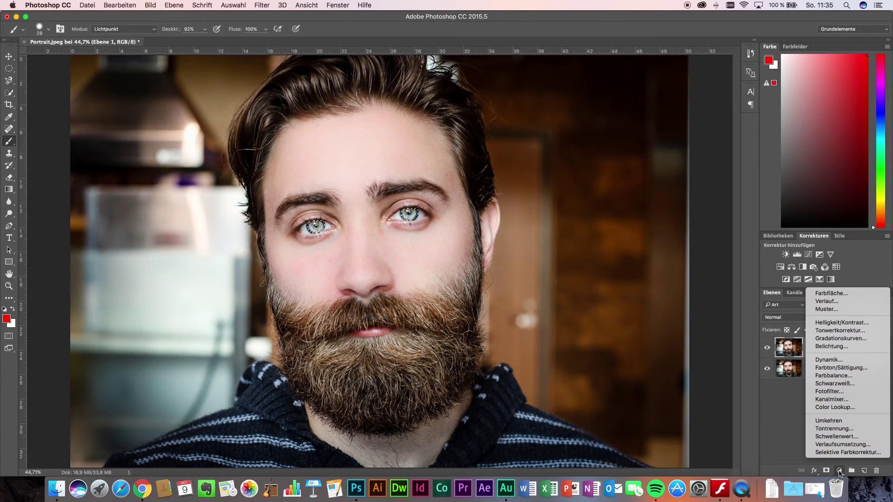
{"action": "left_click", "coordinate": [833, 368]}
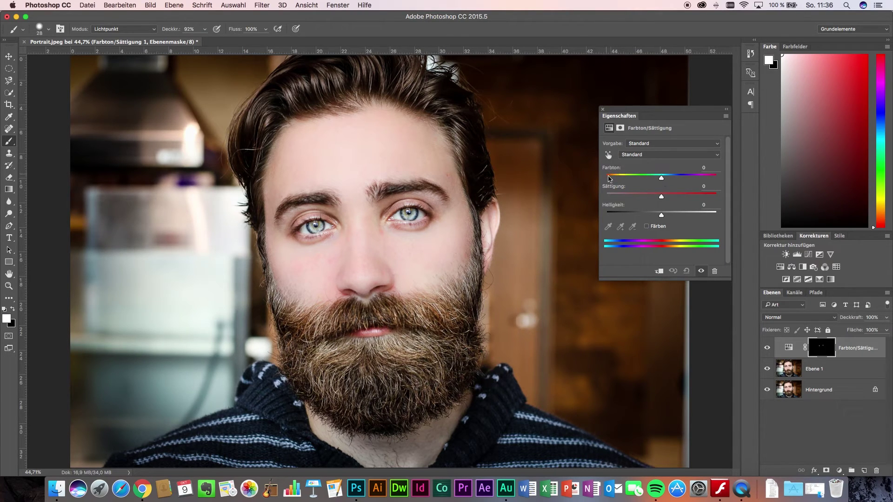
{"action": "mouse_move", "coordinate": [661, 178]}
{"action": "left_mouse_down"}
{"action": "mouse_move", "coordinate": [606, 181]}
{"action": "mouse_move", "coordinate": [721, 180]}
{"action": "mouse_move", "coordinate": [660, 182]}
{"action": "mouse_move", "coordinate": [669, 199]}
{"action": "mouse_move", "coordinate": [697, 199]}
{"action": "mouse_move", "coordinate": [673, 181]}
{"action": "mouse_move", "coordinate": [690, 181]}
{"action": "mouse_move", "coordinate": [612, 180]}
{"action": "mouse_move", "coordinate": [664, 180]}
{"action": "mouse_move", "coordinate": [644, 180]}
{"action": "mouse_move", "coordinate": [654, 180]}
{"action": "left_mouse_up"}
{"action": "mouse_move", "coordinate": [662, 216]}
{"action": "left_mouse_down"}
{"action": "mouse_move", "coordinate": [676, 217]}
{"action": "mouse_move", "coordinate": [624, 217]}
{"action": "mouse_move", "coordinate": [655, 219]}
{"action": "left_mouse_up"}
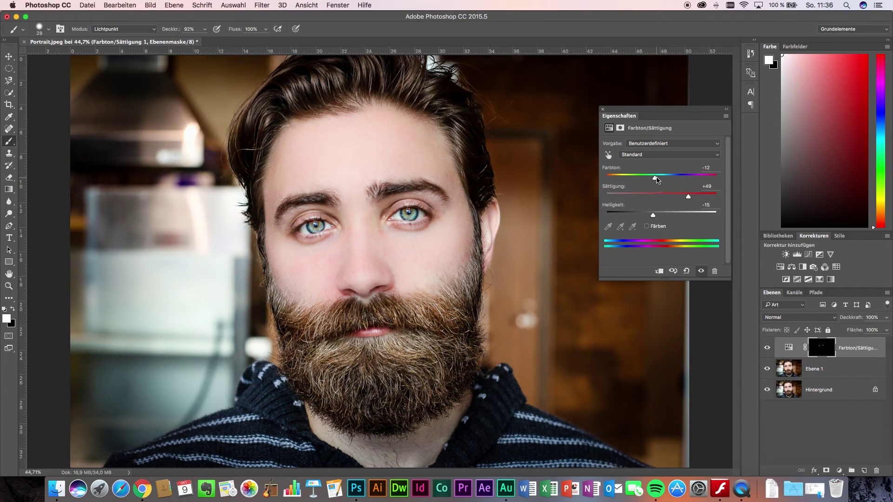
{"action": "left_click_drag", "start_coordinate": [654, 180], "coordinate": [644, 180]}
{"action": "left_click_drag", "start_coordinate": [644, 181], "coordinate": [619, 180]}
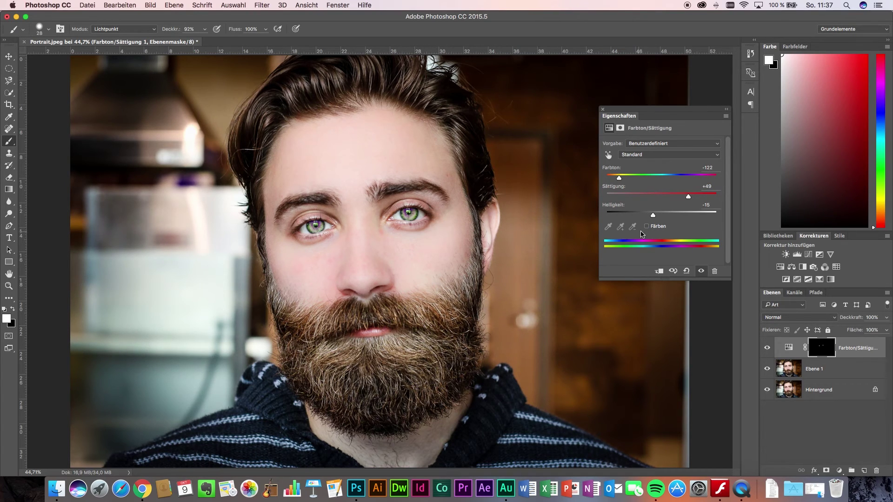
Enable Färben and tint the irises: hue 121, saturation 18, lightness +5, closing Properties
{"action": "left_click", "coordinate": [647, 226]}
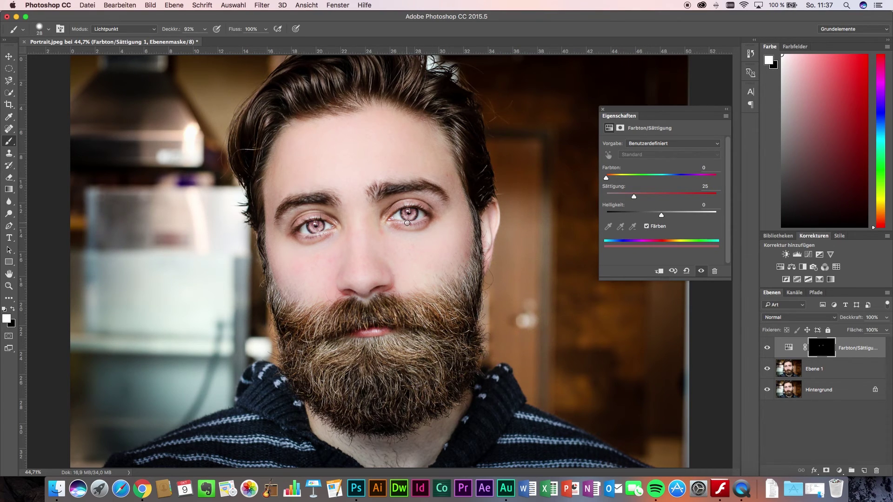
{"action": "left_click", "coordinate": [606, 180]}
{"action": "left_click_drag", "start_coordinate": [635, 198], "coordinate": [673, 199]}
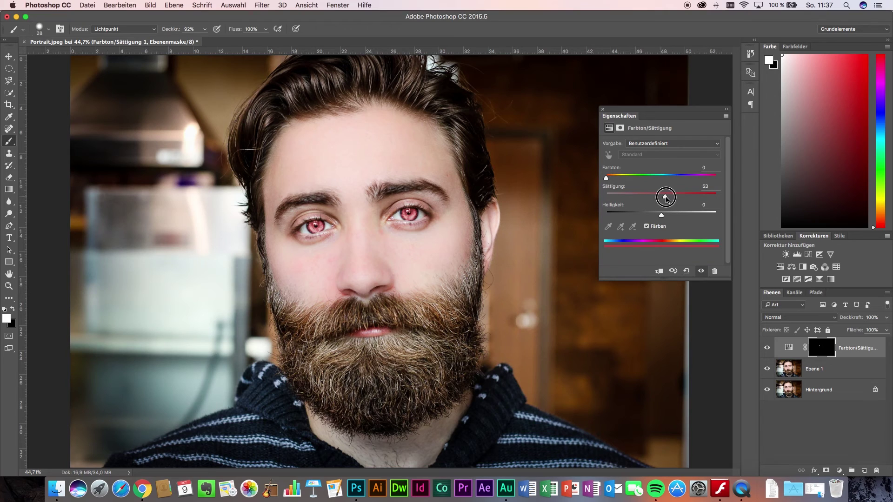
{"action": "mouse_move", "coordinate": [673, 199]}
{"action": "left_mouse_down"}
{"action": "mouse_move", "coordinate": [623, 199]}
{"action": "mouse_move", "coordinate": [639, 199]}
{"action": "mouse_move", "coordinate": [617, 181]}
{"action": "mouse_move", "coordinate": [638, 182]}
{"action": "mouse_move", "coordinate": [643, 198]}
{"action": "mouse_move", "coordinate": [626, 197]}
{"action": "mouse_move", "coordinate": [665, 218]}
{"action": "left_mouse_up"}
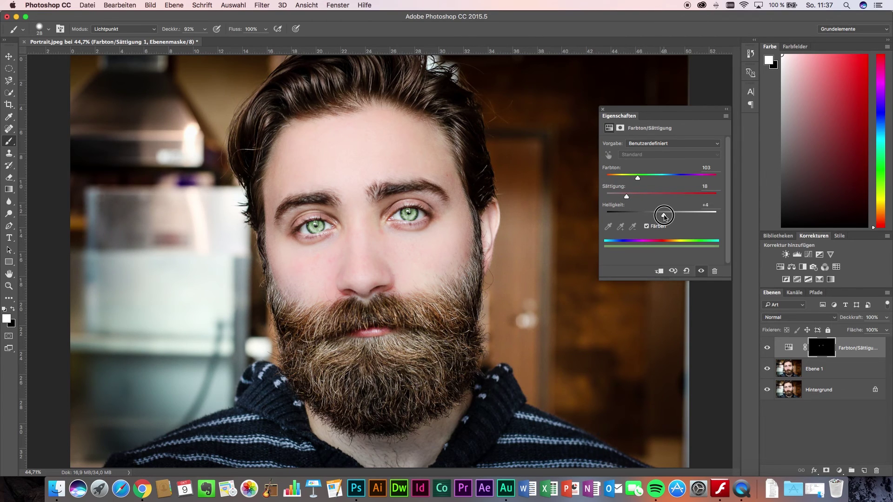
{"action": "mouse_move", "coordinate": [637, 178]}
{"action": "left_mouse_down"}
{"action": "mouse_move", "coordinate": [703, 180]}
{"action": "mouse_move", "coordinate": [647, 181]}
{"action": "mouse_move", "coordinate": [684, 182]}
{"action": "mouse_move", "coordinate": [676, 181]}
{"action": "left_mouse_up"}
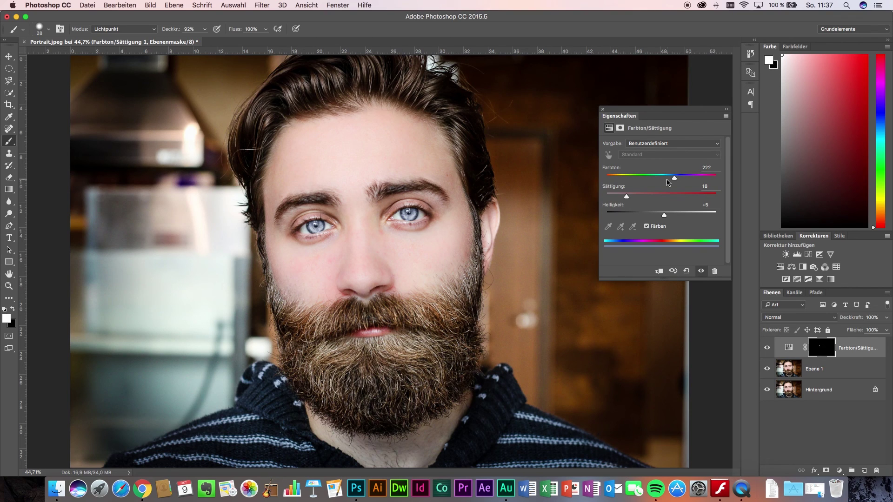
{"action": "left_click_drag", "start_coordinate": [675, 179], "coordinate": [643, 181]}
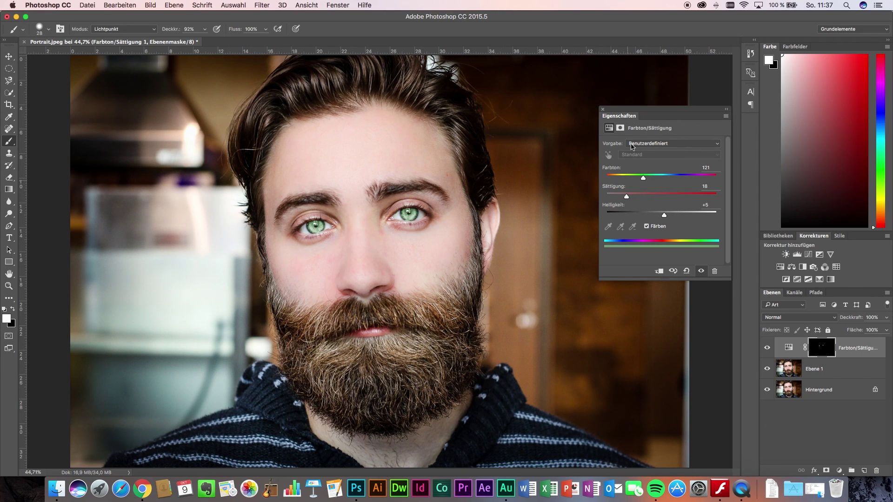
{"action": "left_click", "coordinate": [602, 109]}
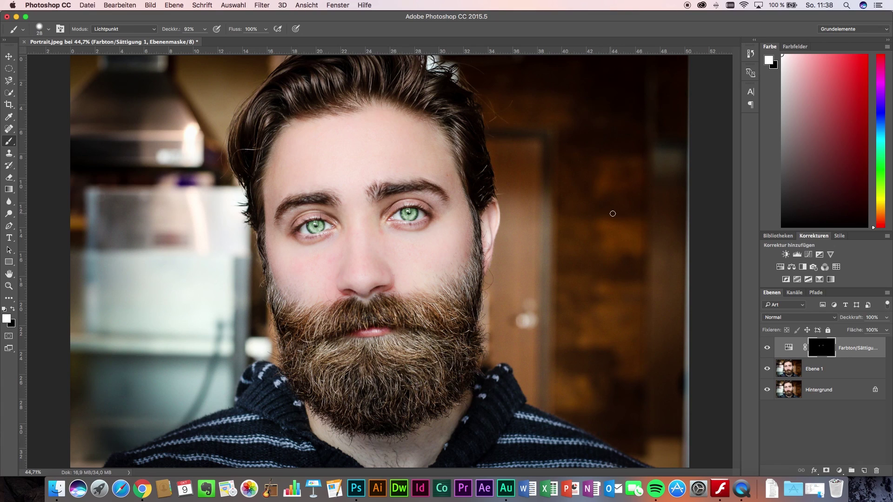